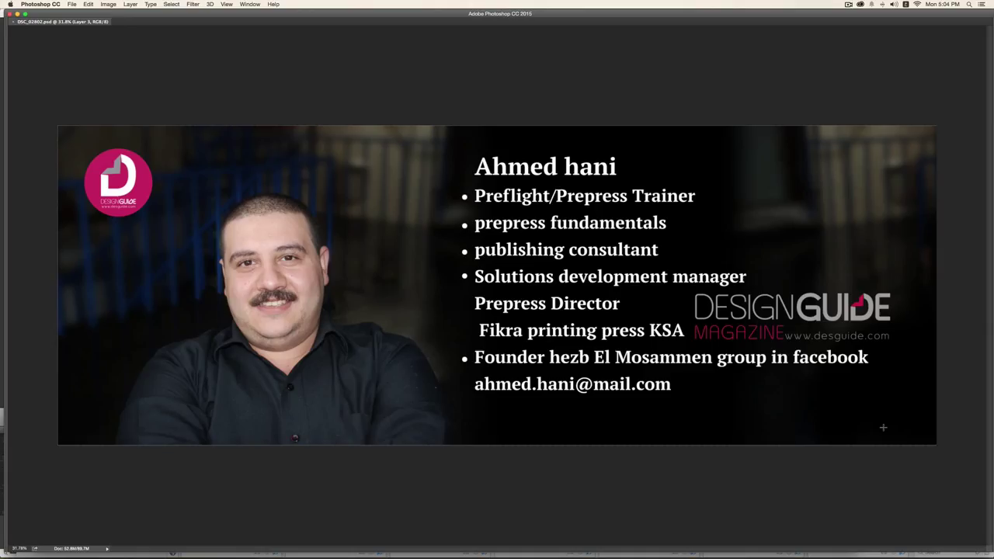
- Switch to the Illustrator print settings and set the output emulsion to Up (Right Reading)
key("super+Tab")
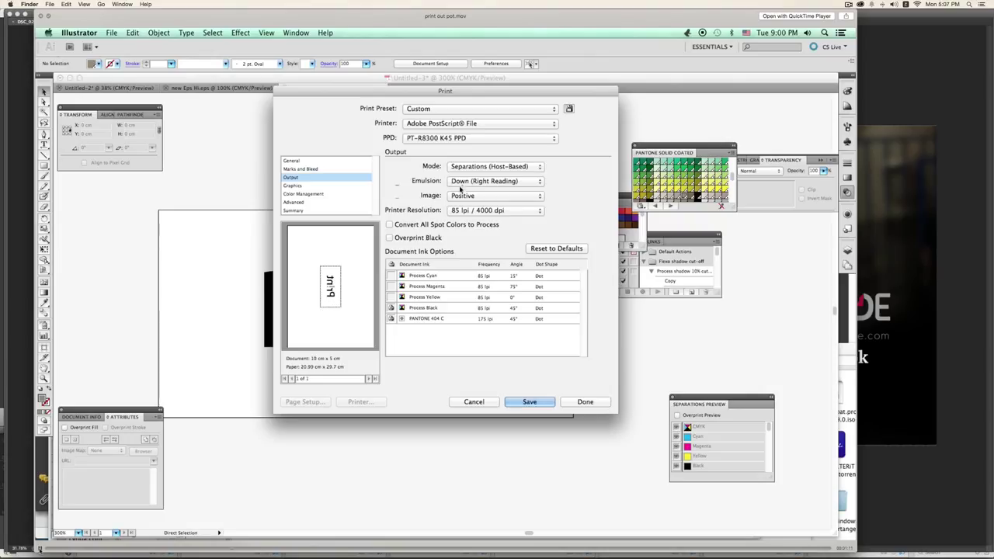
left_click(470, 181)
left_click(468, 174)
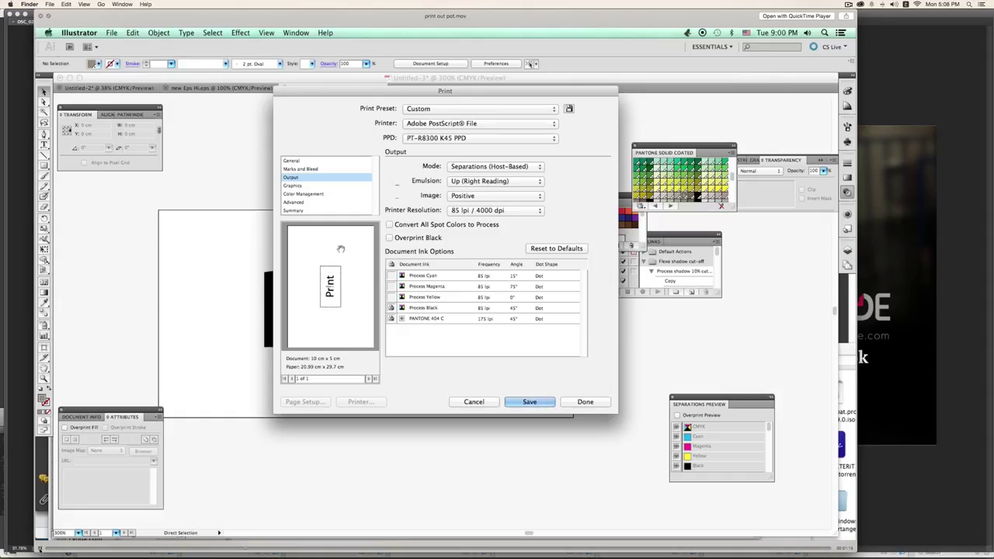
- Set the print media size to Custom and return to the output settings
left_click(292, 161)
left_click(470, 217)
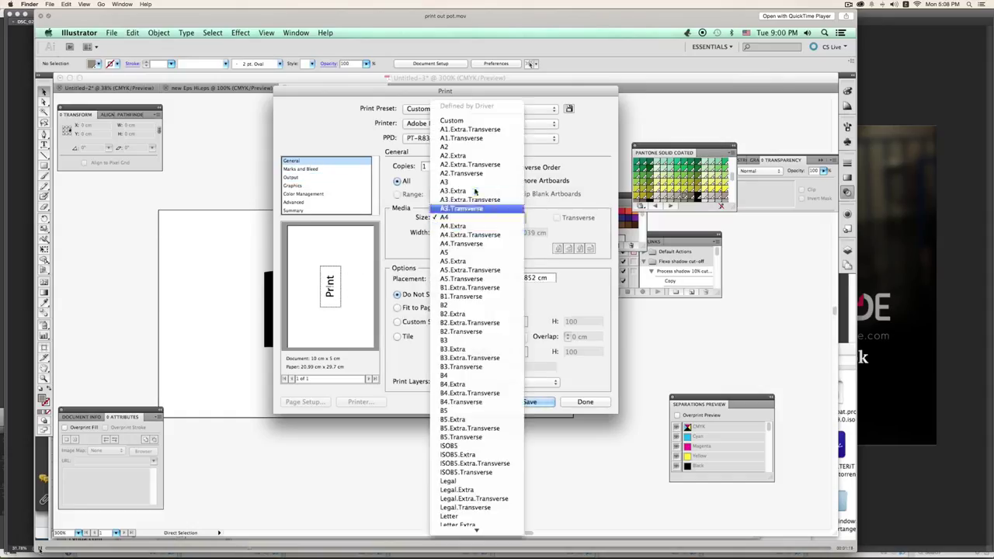
left_click(467, 121)
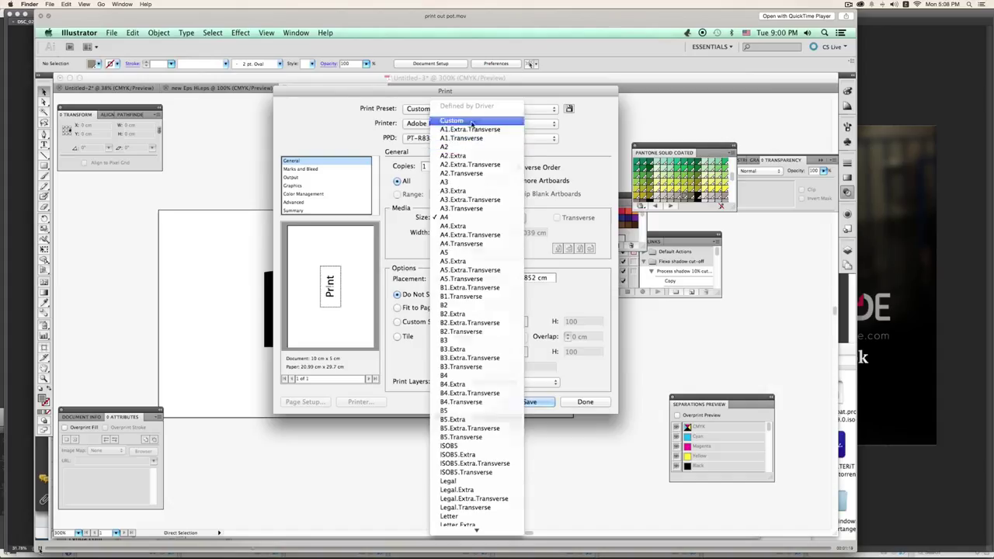
left_click(292, 177)
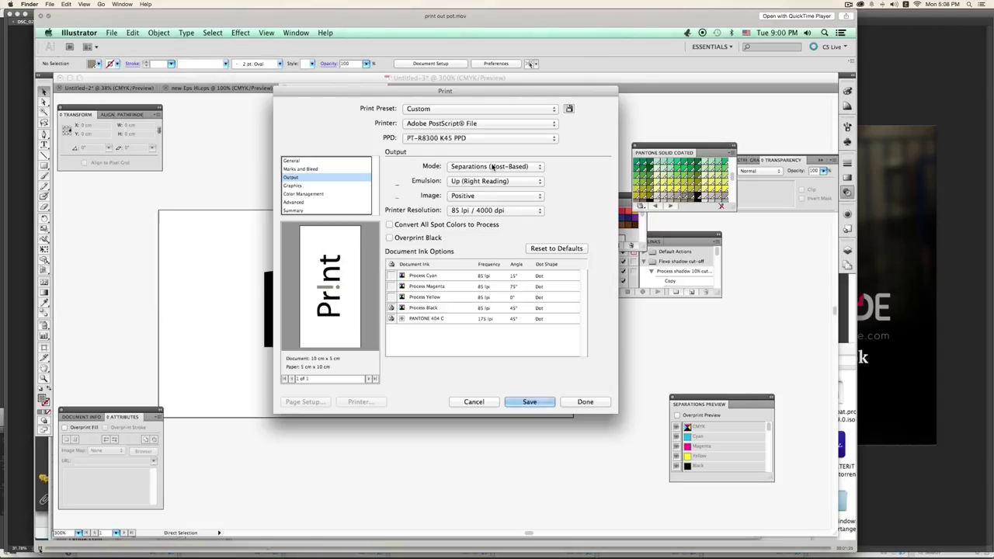
- Change the emulsion to Down (Right Reading) for comparison and restore Up (Right Reading), leaving the image Positive
left_click(479, 196)
left_click(466, 196)
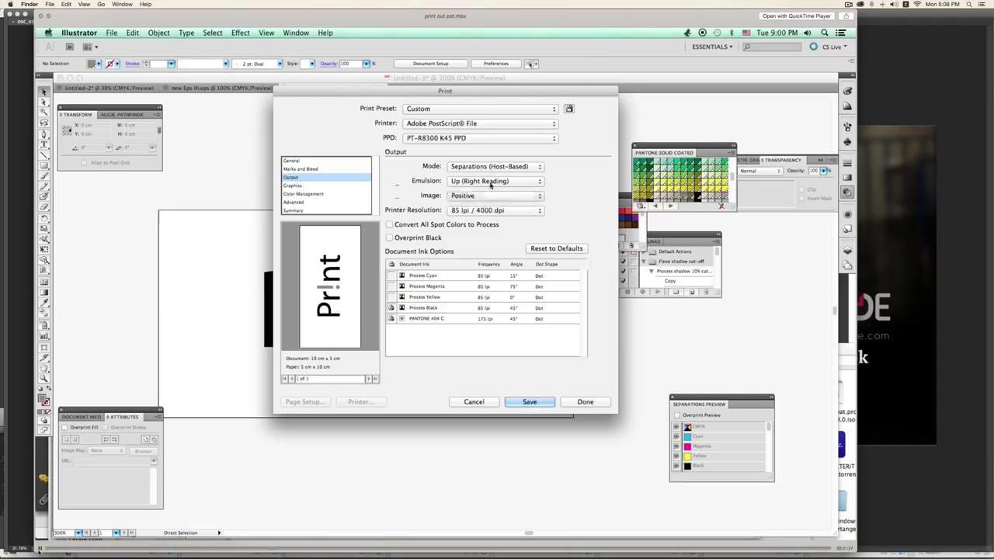
left_click(488, 181)
key("Escape")
left_click(488, 181)
left_click(488, 195)
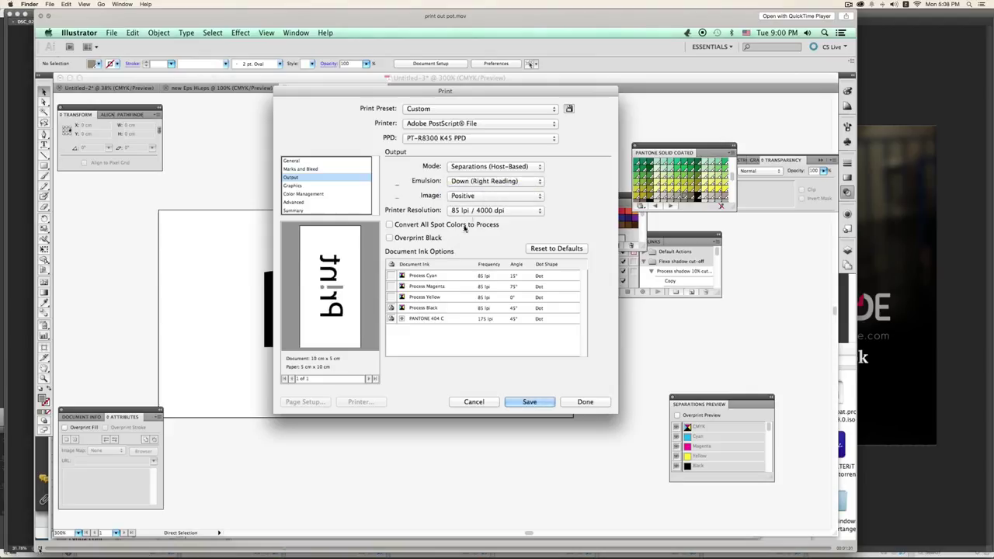
left_click(488, 183)
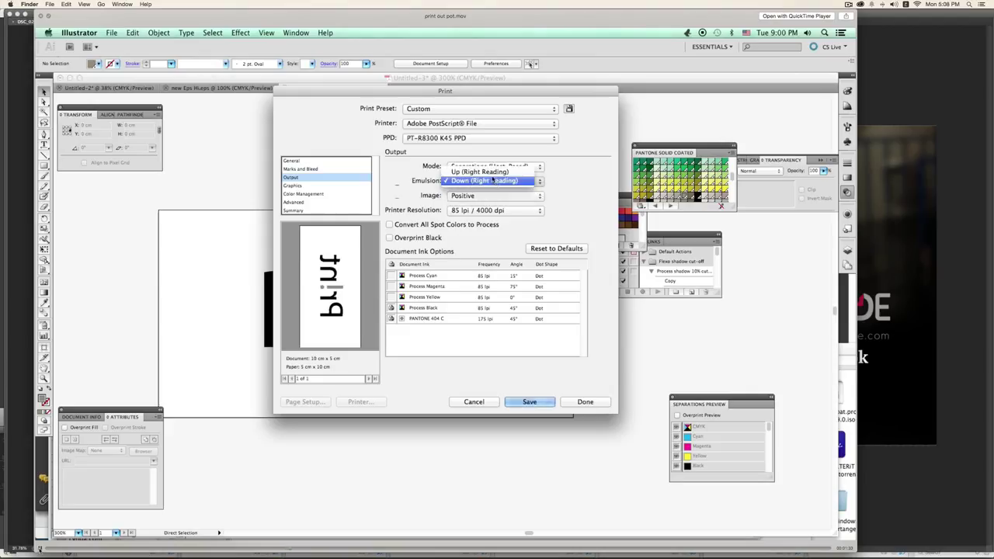
left_click(492, 173)
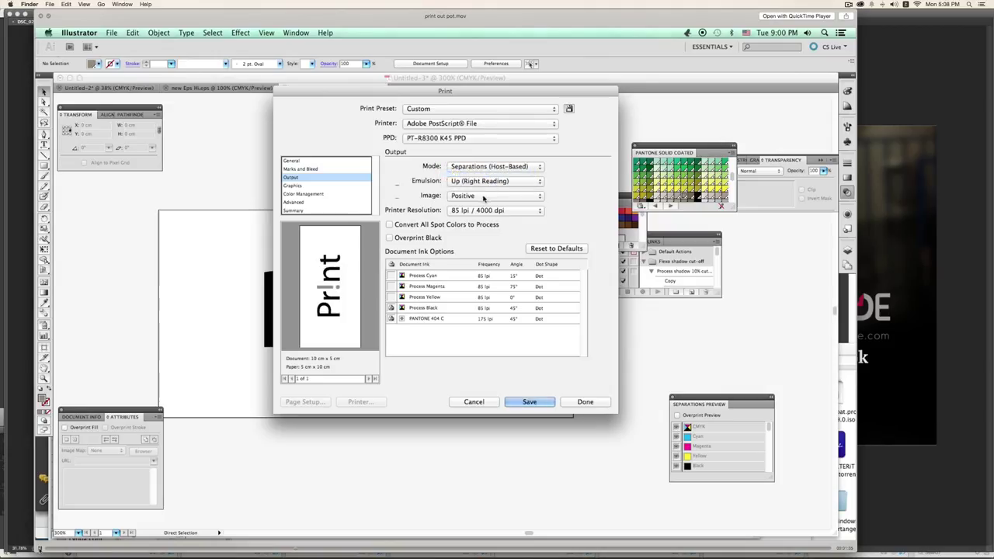
- Change the output image to Negative to compare the preview, and restore it to Positive
left_click(483, 196)
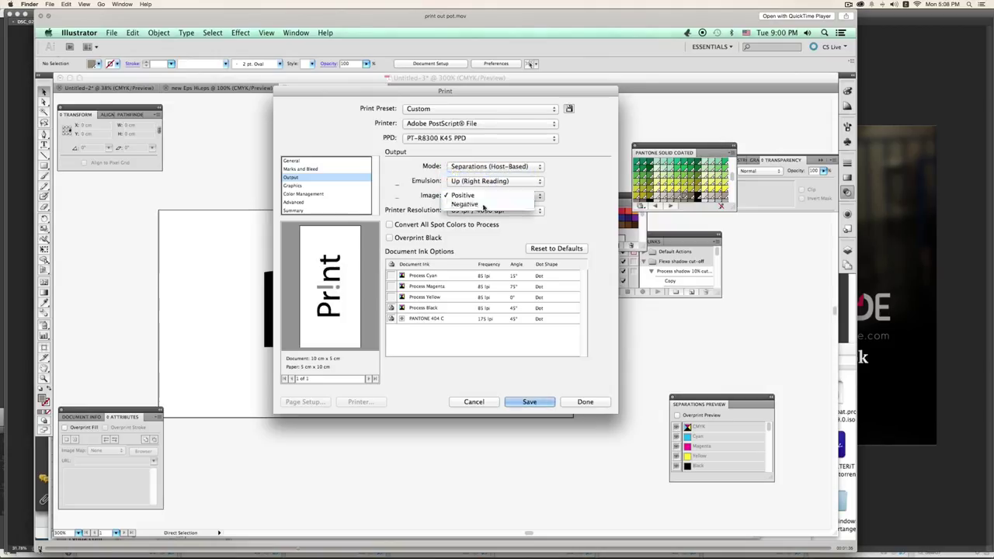
left_click(482, 204)
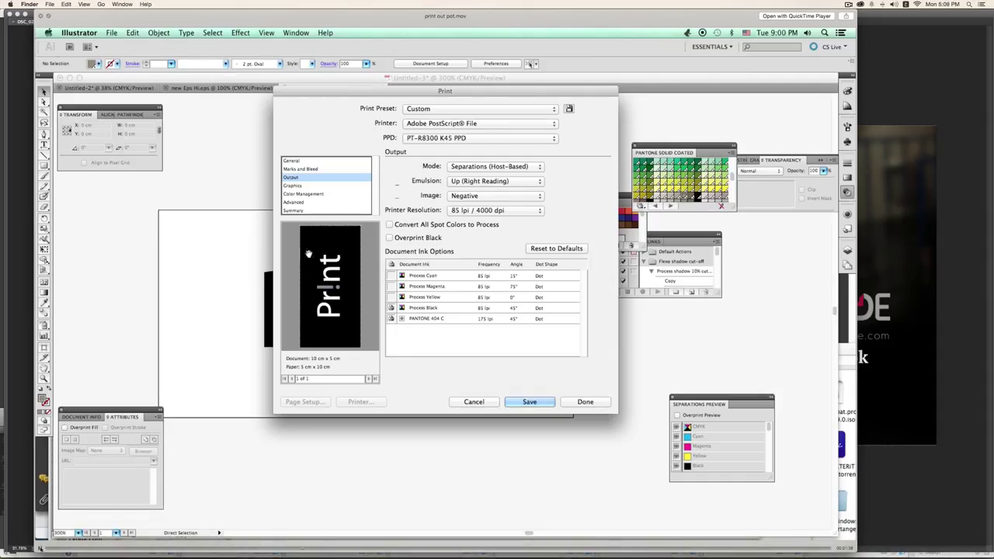
left_click(488, 198)
left_click(482, 184)
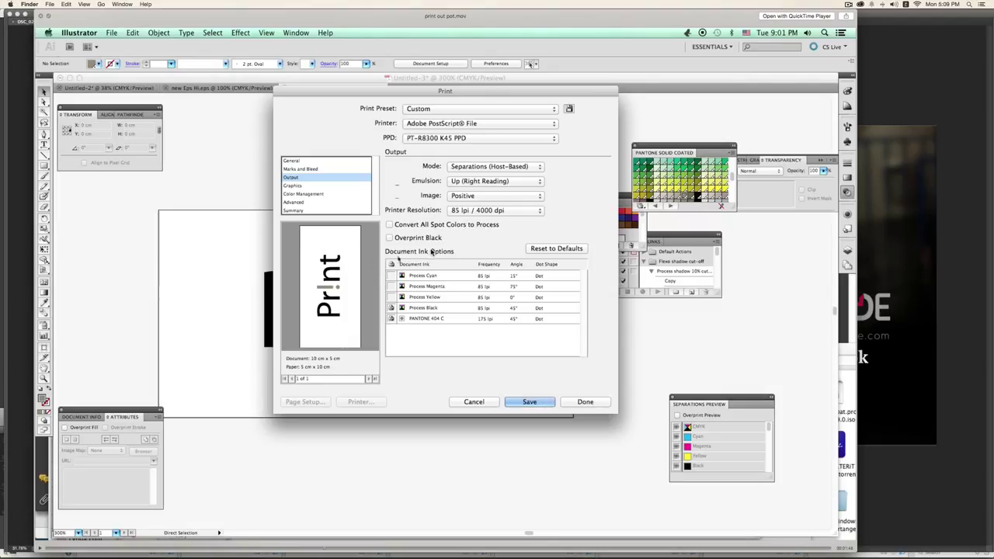
- Try converting all spot colors to process and overprinting black, turning each option back off
left_click(399, 320)
left_click(424, 225)
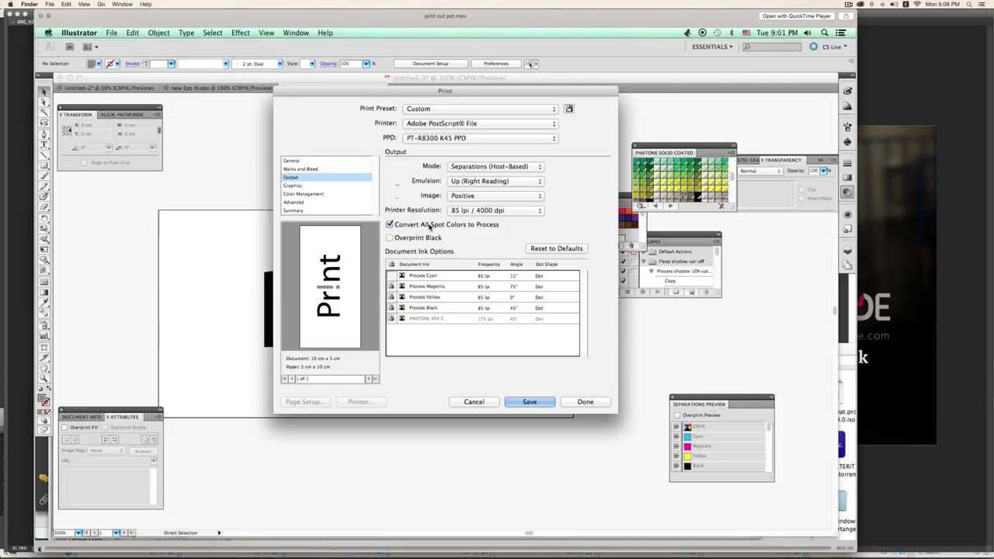
left_click(430, 225)
left_click(423, 240)
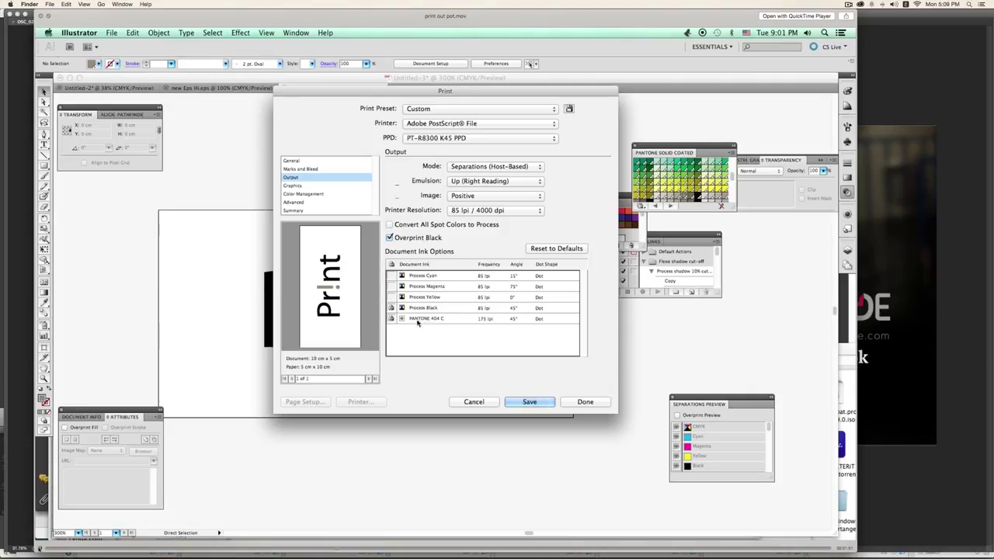
left_click(424, 240)
- Examine the available printer resolutions, output modes and printers, keeping the current choices
left_click(497, 210)
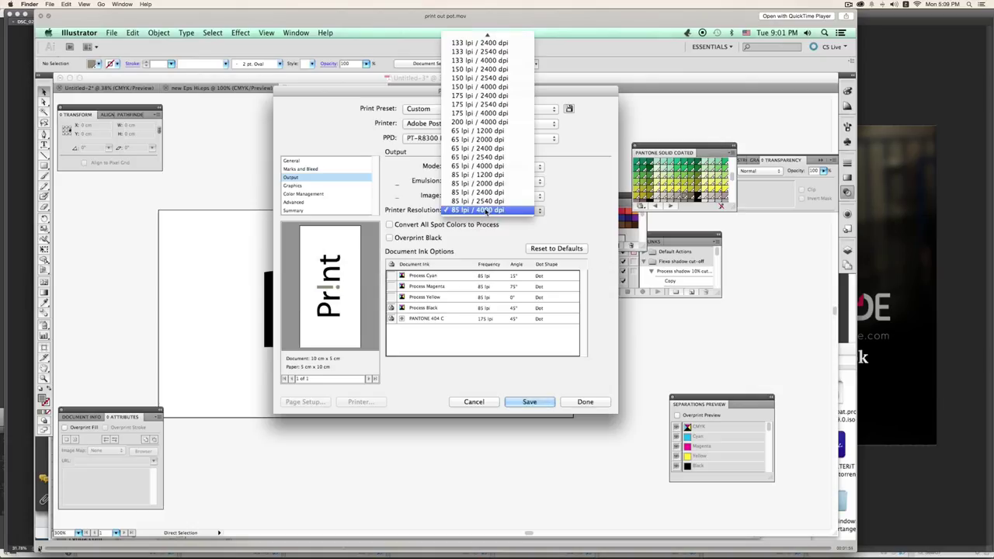
mouse_move(518, 29)
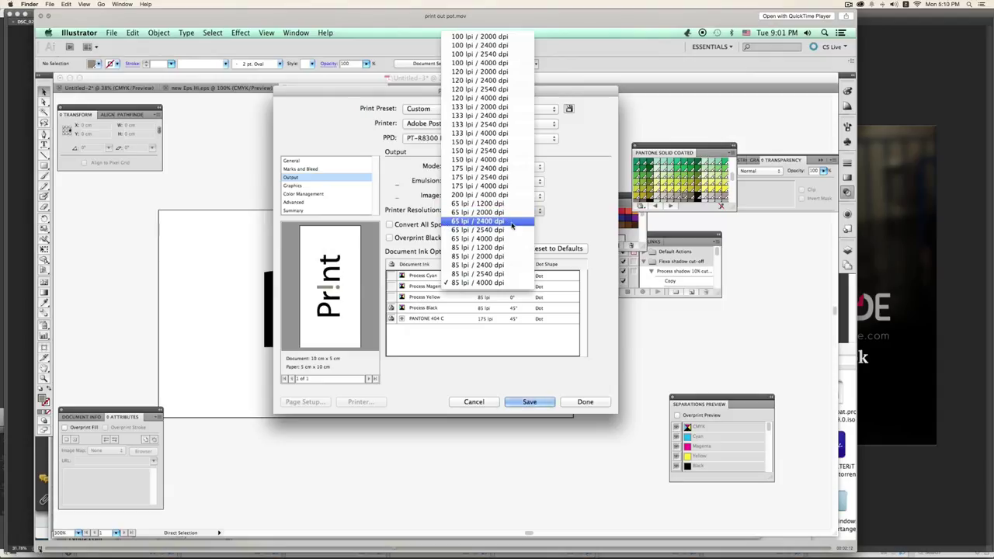
left_click(586, 212)
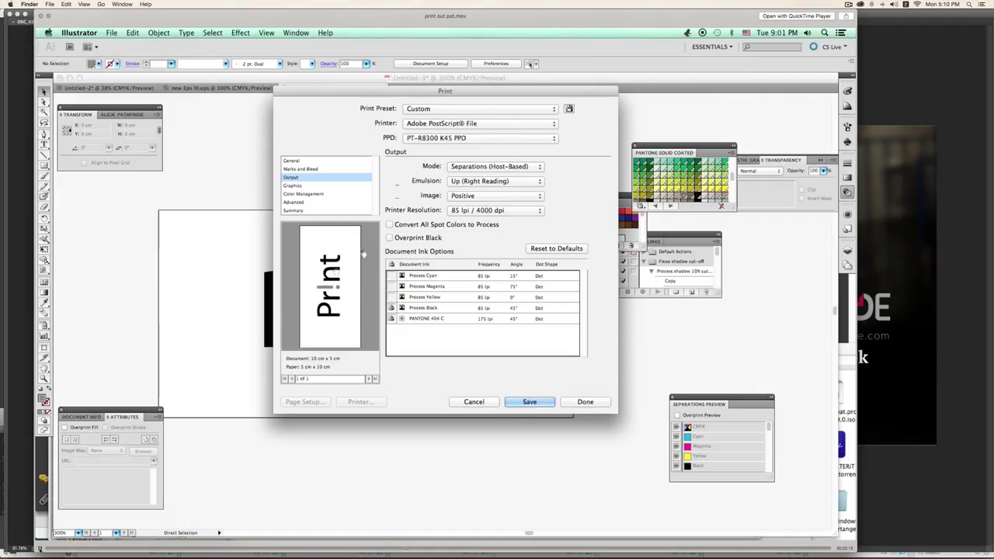
left_click(477, 166)
left_click(482, 219)
left_click(411, 124)
left_click(453, 125)
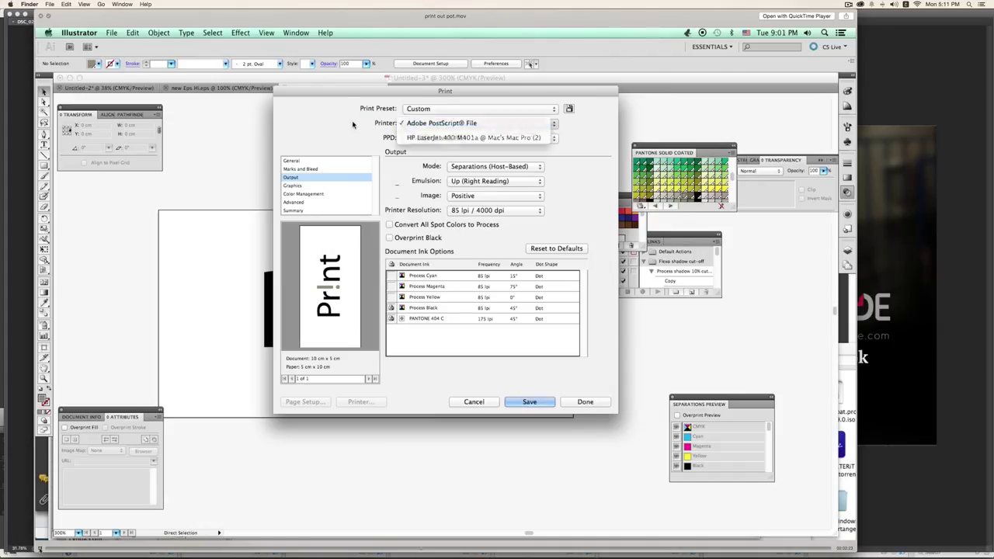
- Print the separations to a PostScript file and name it "print file.ps"
left_click(544, 402)
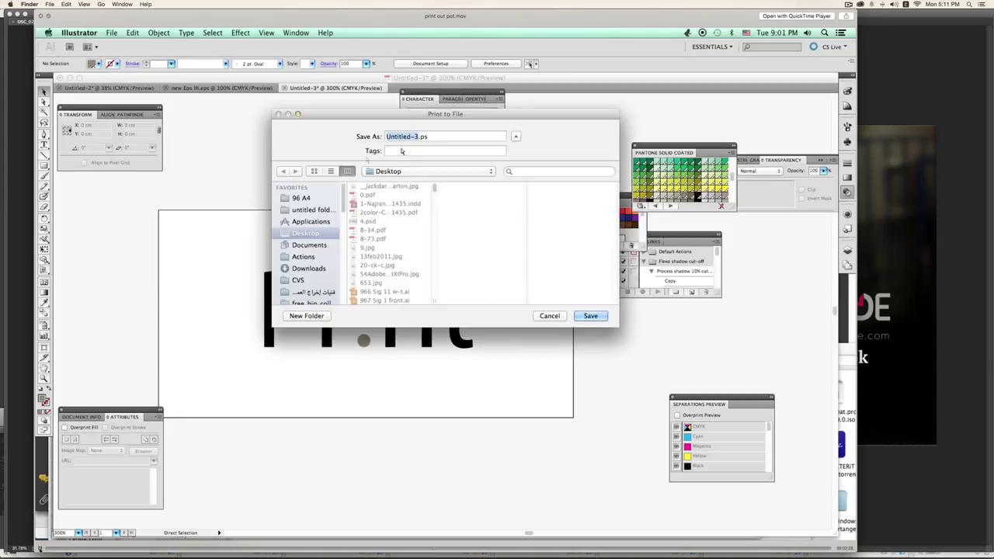
left_click(422, 136)
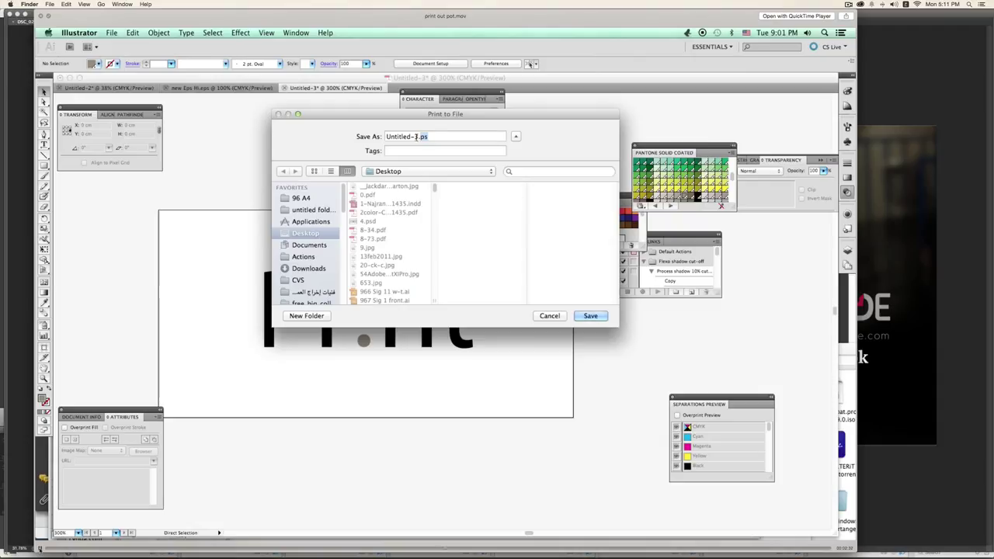
left_click_drag(427, 137, 371, 137)
type("printfile")
left_click(402, 136)
- Create a folder named "print" inside the 96 A4 folder and save the PostScript file there
left_click(301, 198)
left_click(313, 317)
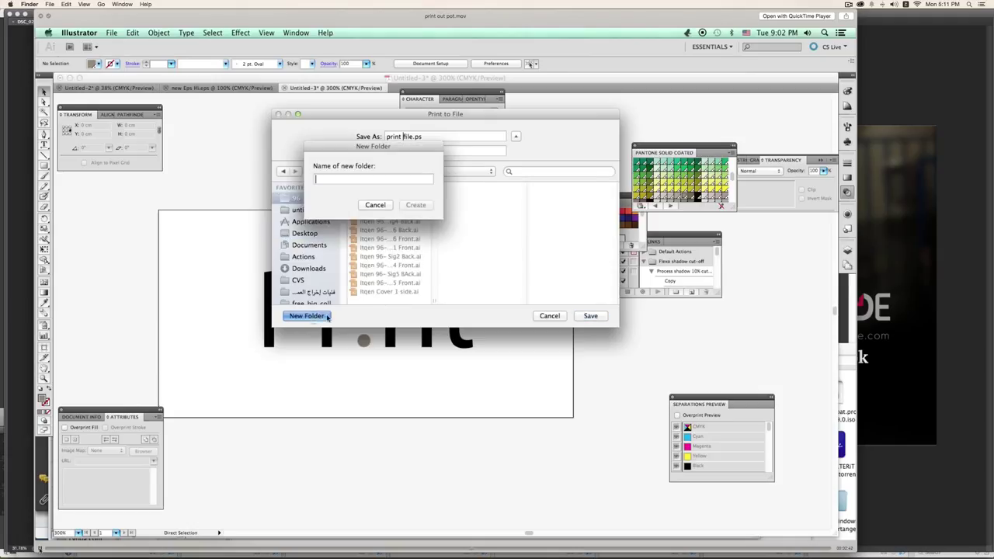
type("print")
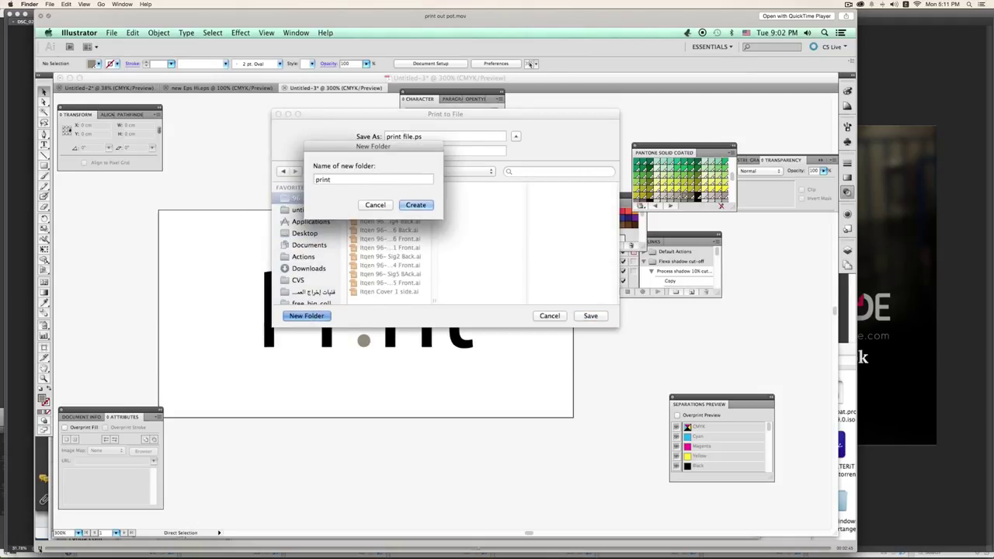
key("Return")
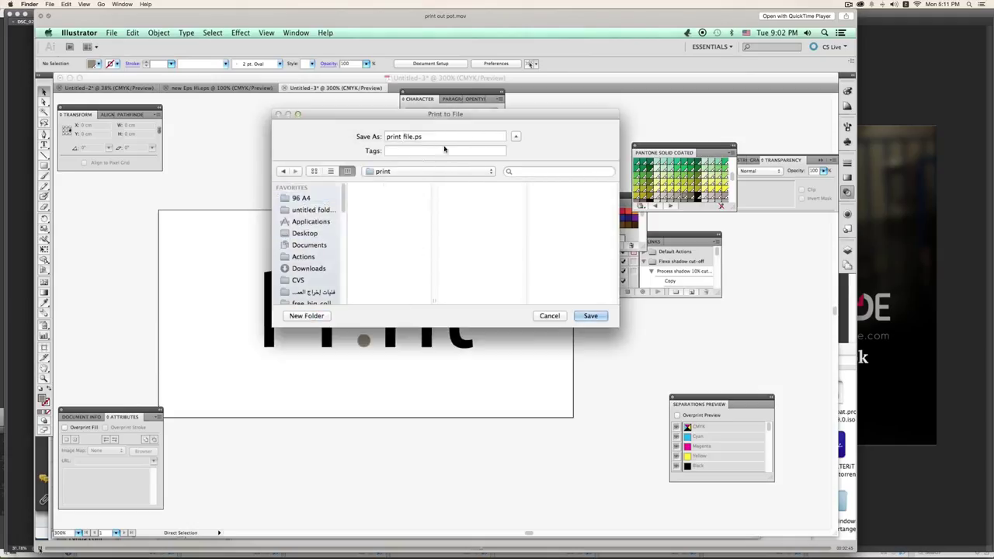
left_click(591, 316)
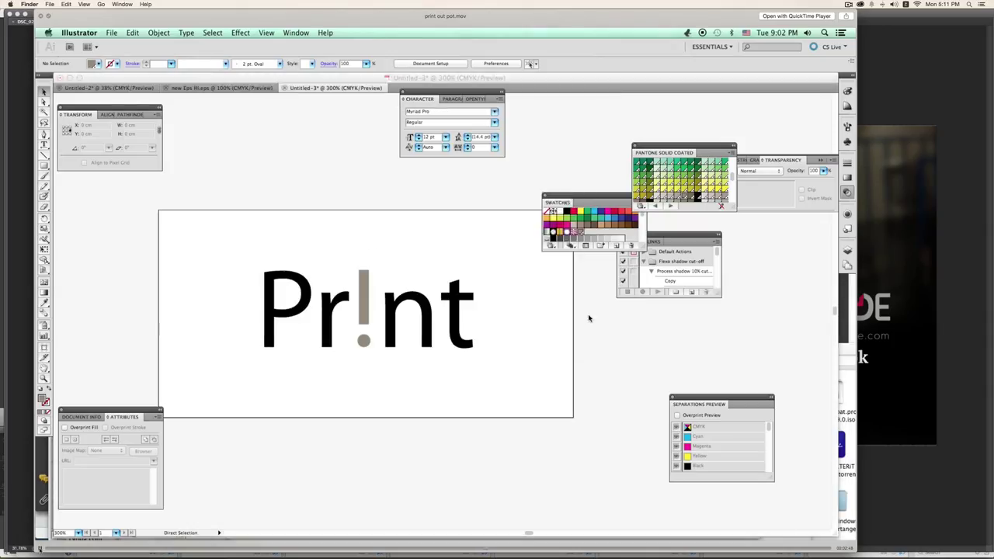
key("super+Tab")
key("super+Tab")
key("super+Tab")
key("super+Tab")
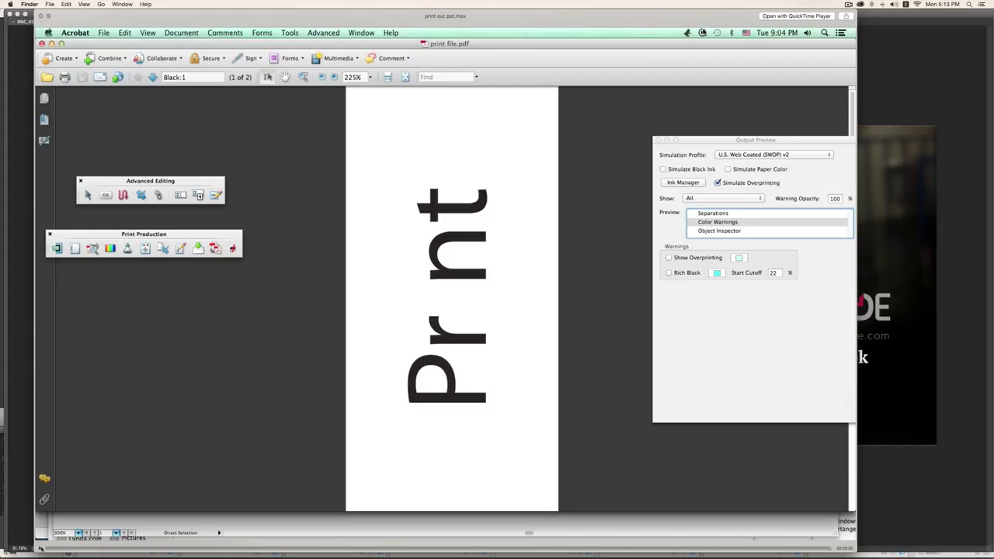
key("super+Tab")
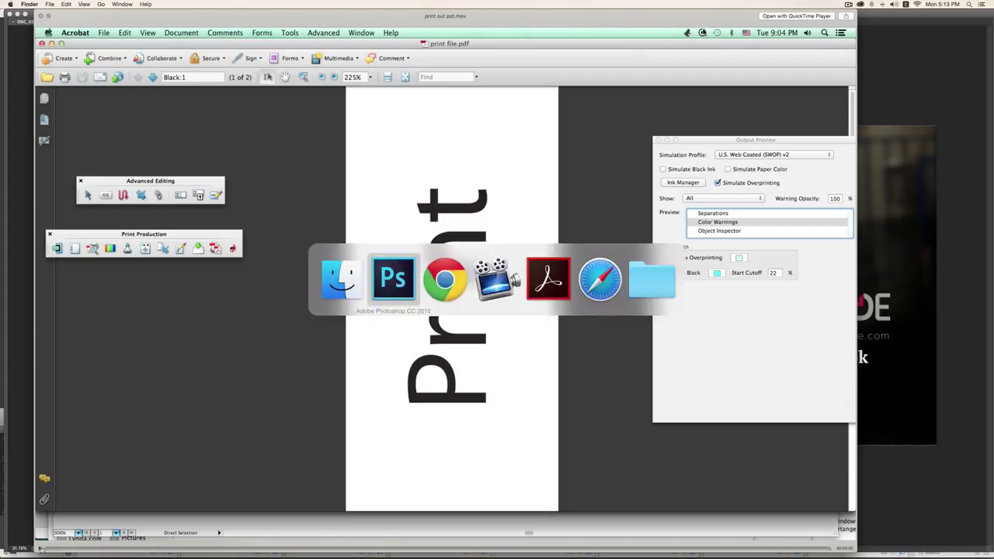
key("super+Tab")
key("shift+super+Tab")
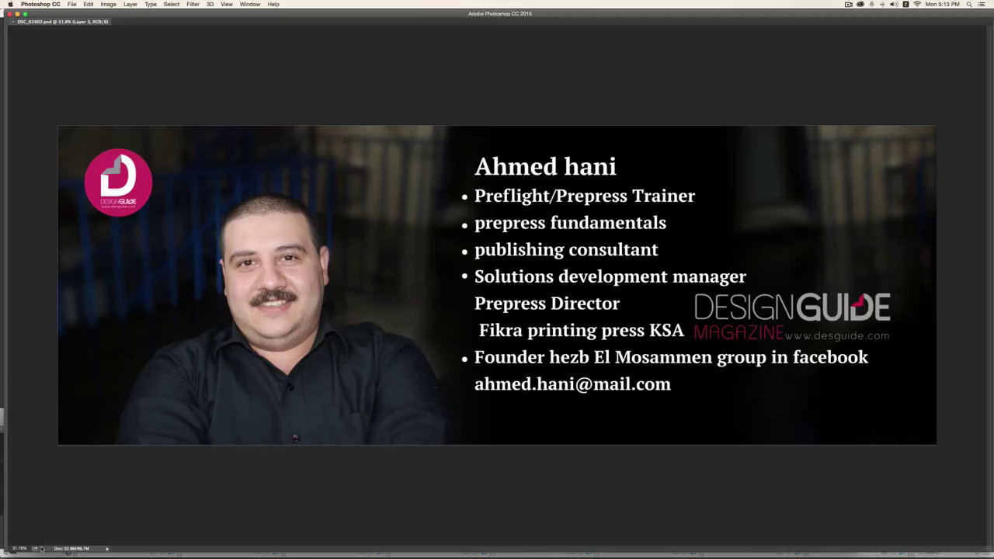
left_click(849, 4)
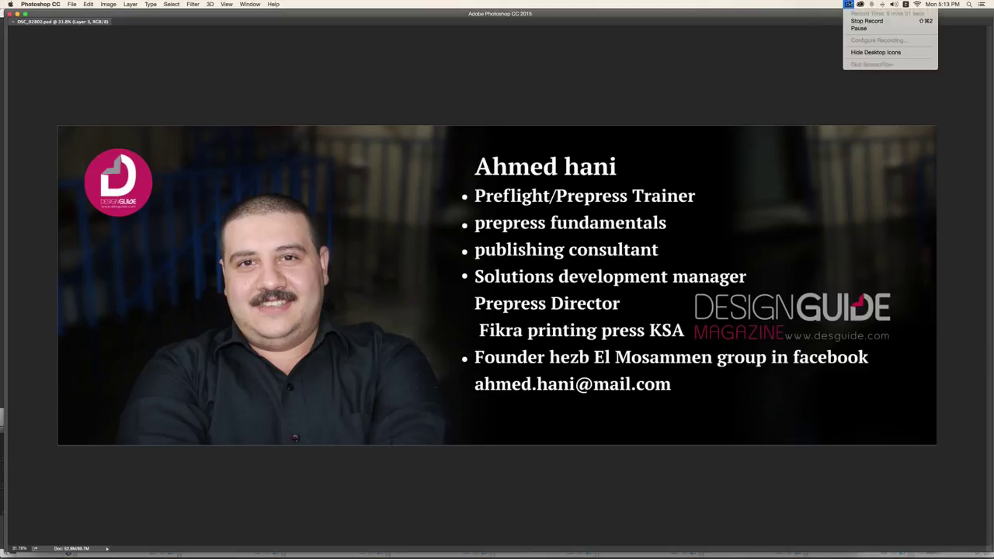